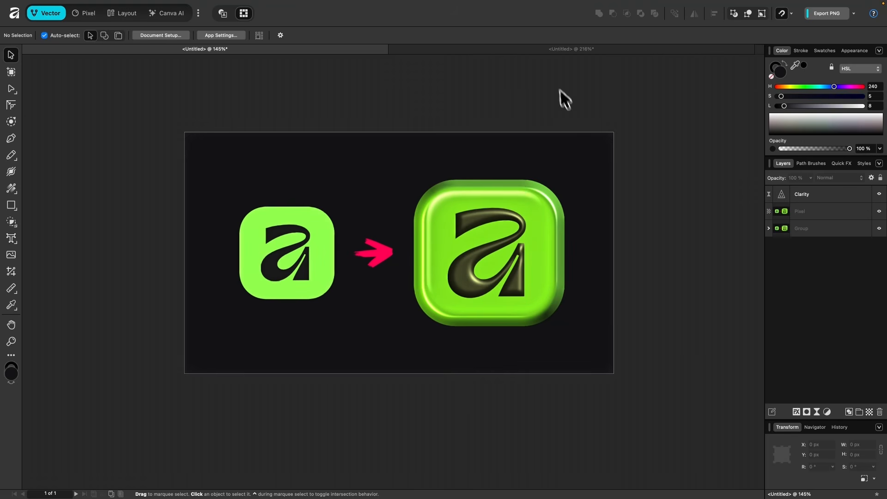
# - Switch to the second document and examine the layers inside the green logo's group
pyautogui.click(553, 52)
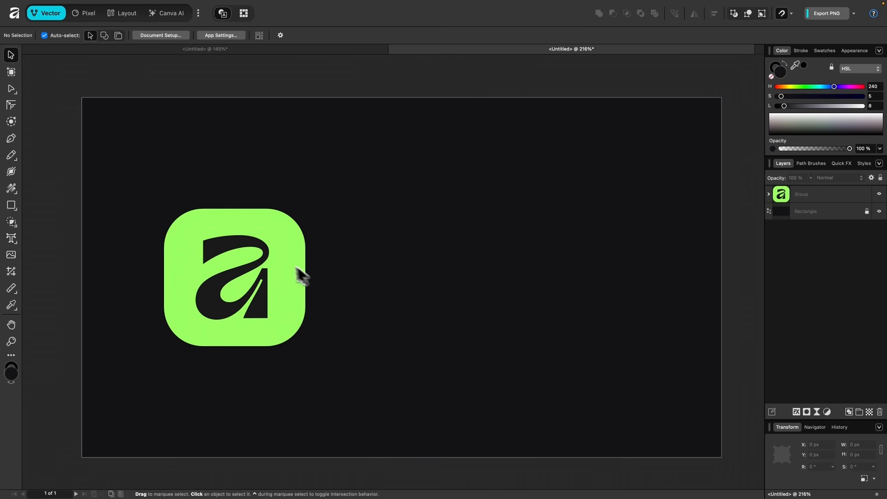
pyautogui.click(257, 255)
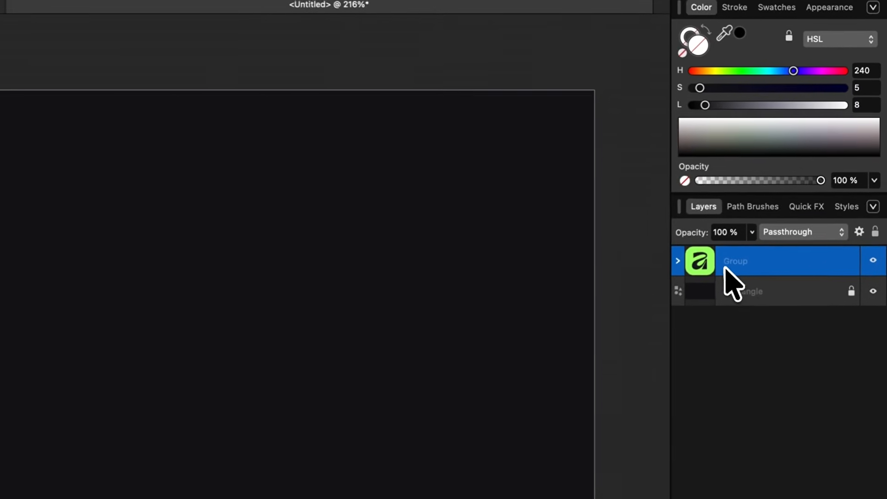
pyautogui.click(714, 233)
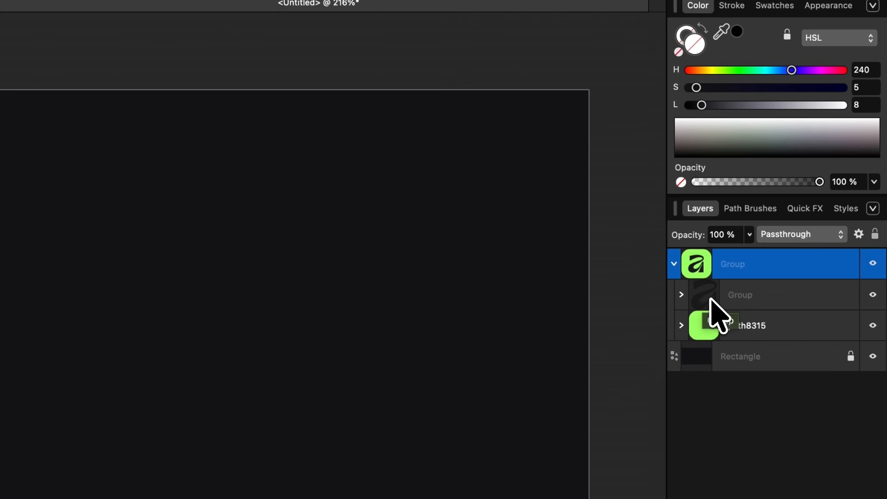
pyautogui.click(674, 265)
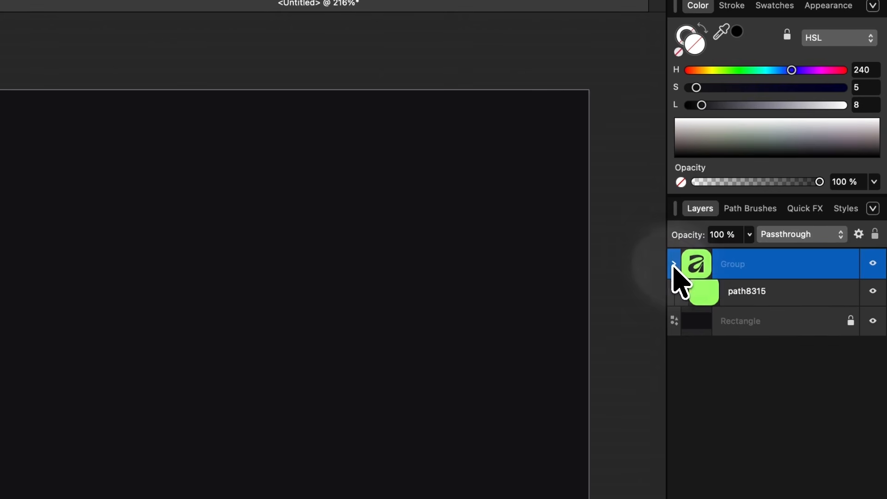
pyautogui.click(326, 44)
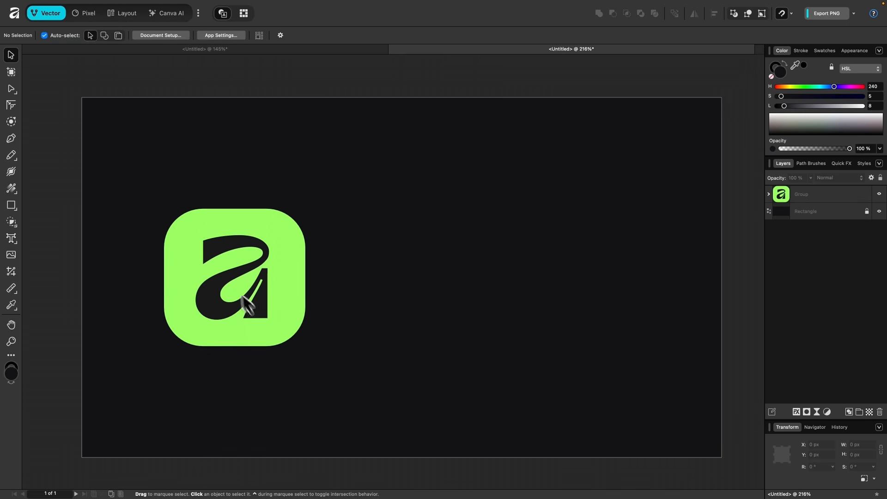
# - Apply a 3D layer effect to the green logo group with 27.6 px radius and 100% opacity
pyautogui.click(257, 267)
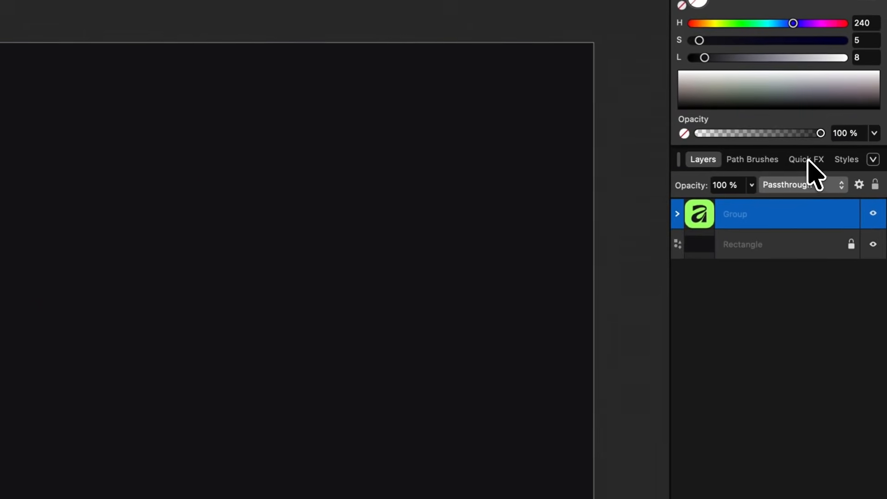
pyautogui.click(808, 159)
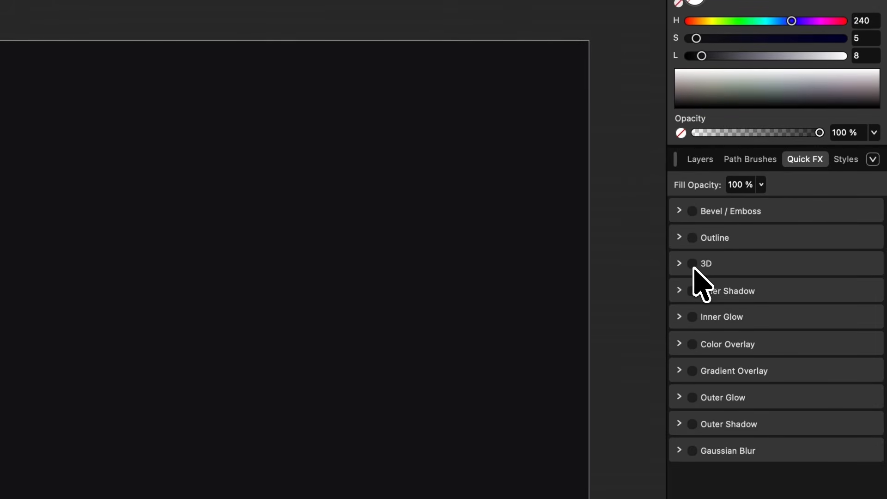
pyautogui.click(692, 263)
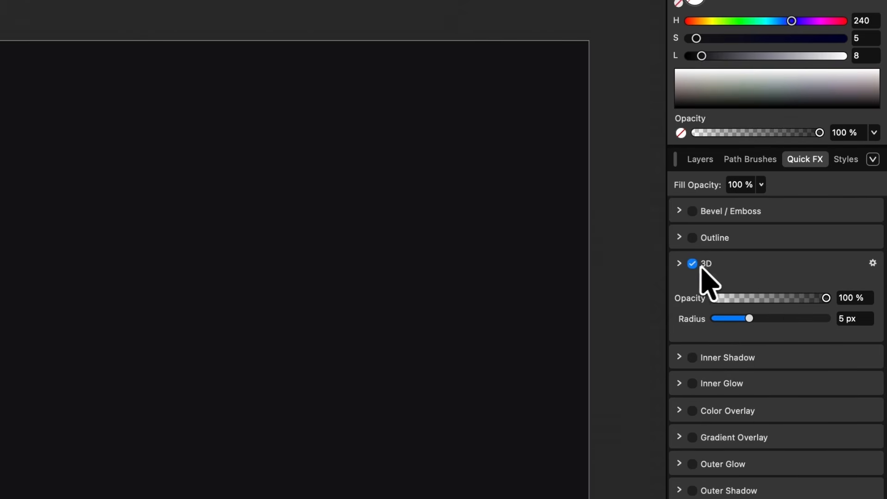
pyautogui.moveTo(790, 318); pyautogui.dragTo(785, 319)
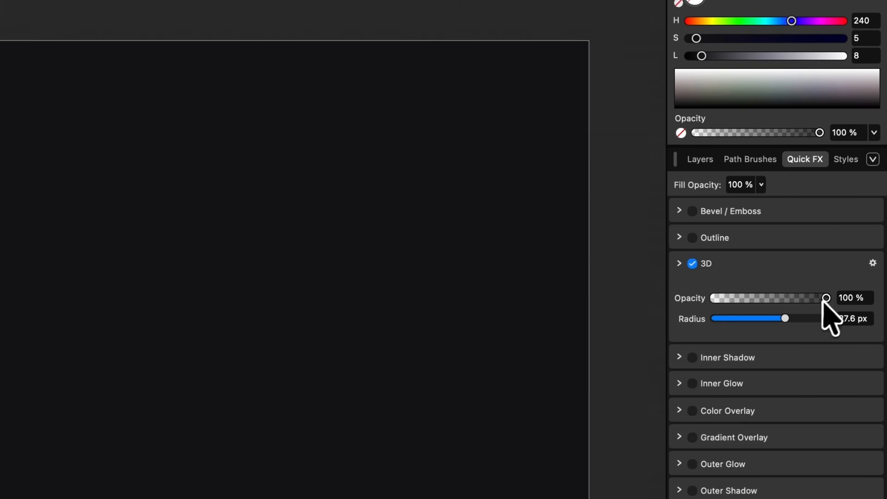
pyautogui.moveTo(827, 298); pyautogui.dragTo(860, 316)
# - In the 3D effect's detailed settings, unlink depth from radius and set the depth to 100 px
pyautogui.click(872, 263)
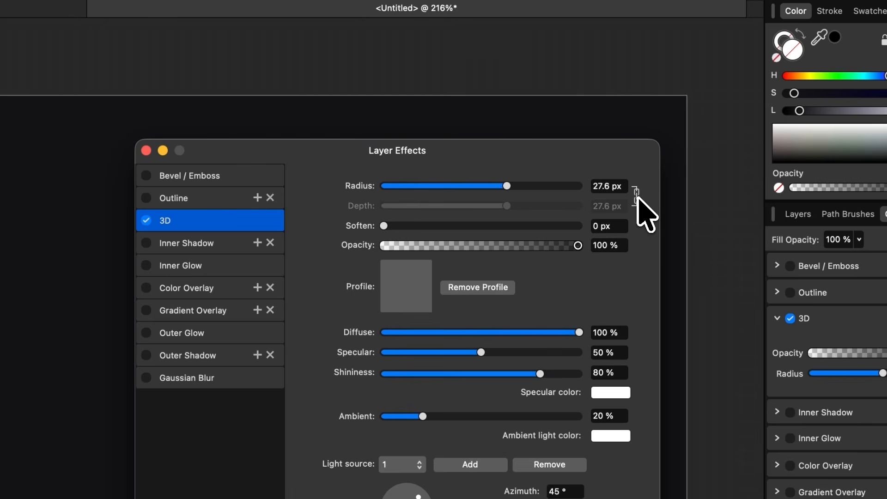
pyautogui.click(636, 195)
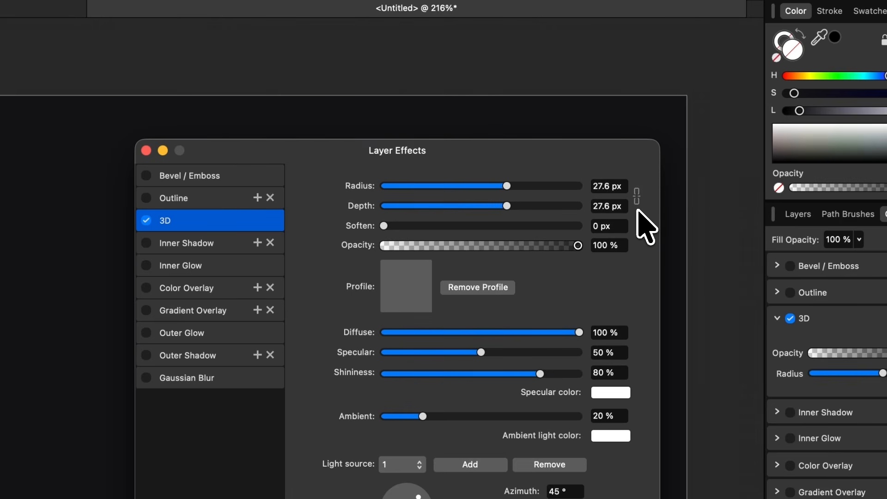
pyautogui.moveTo(506, 206); pyautogui.dragTo(606, 215)
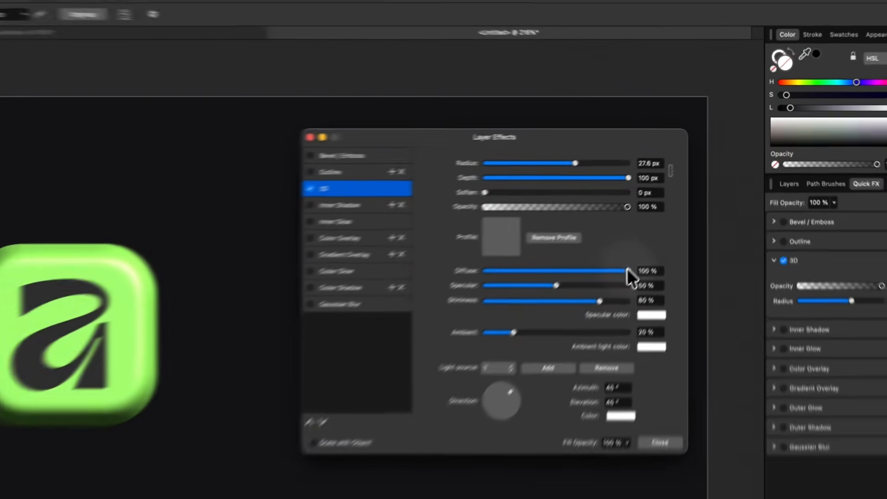
# - Set the 3D effect's diffuse to 74%, specular to 100%, shininess to 75% and ambient to 26%
pyautogui.moveTo(579, 332); pyautogui.dragTo(538, 343)
pyautogui.moveTo(637, 237); pyautogui.dragTo(674, 250)
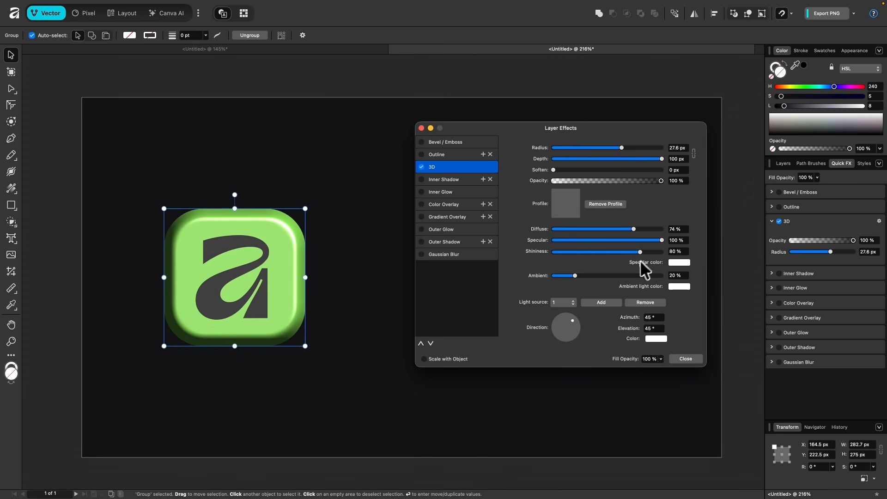
pyautogui.moveTo(639, 253); pyautogui.dragTo(633, 253)
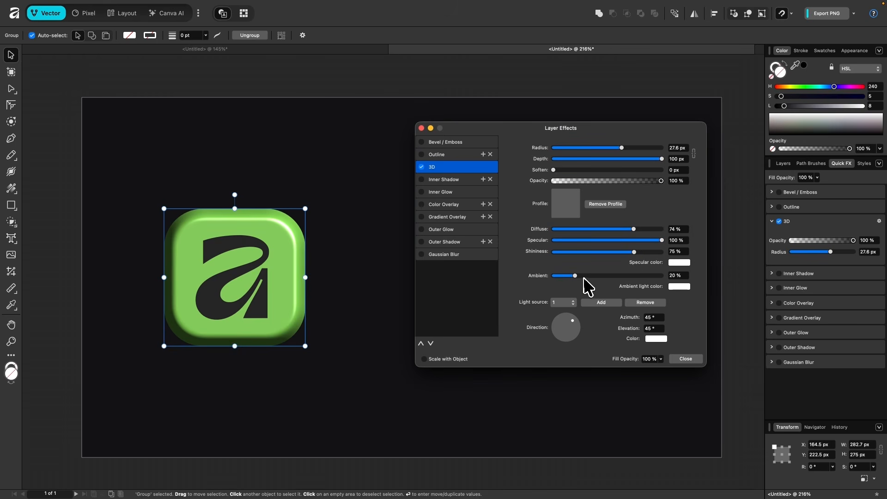
pyautogui.moveTo(576, 276); pyautogui.dragTo(582, 276)
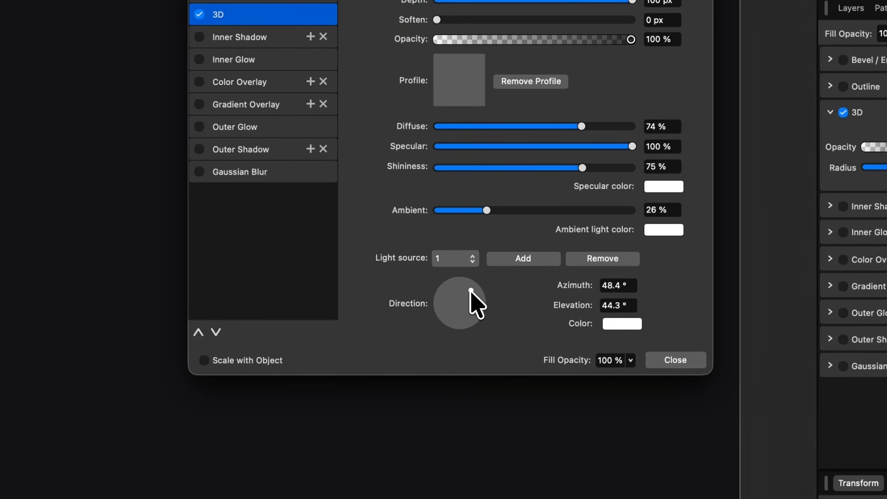
# - Aim the first light at azimuth 44.6° and elevation 0°, and add a second light at azimuth -138.8° and elevation 38.3°
pyautogui.moveTo(471, 290); pyautogui.dragTo(480, 284)
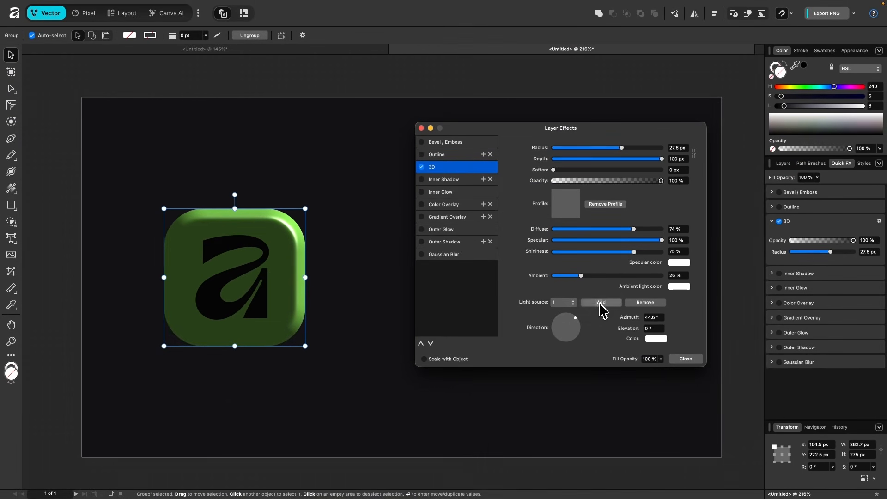
pyautogui.click(601, 302)
pyautogui.moveTo(571, 319); pyautogui.dragTo(557, 334)
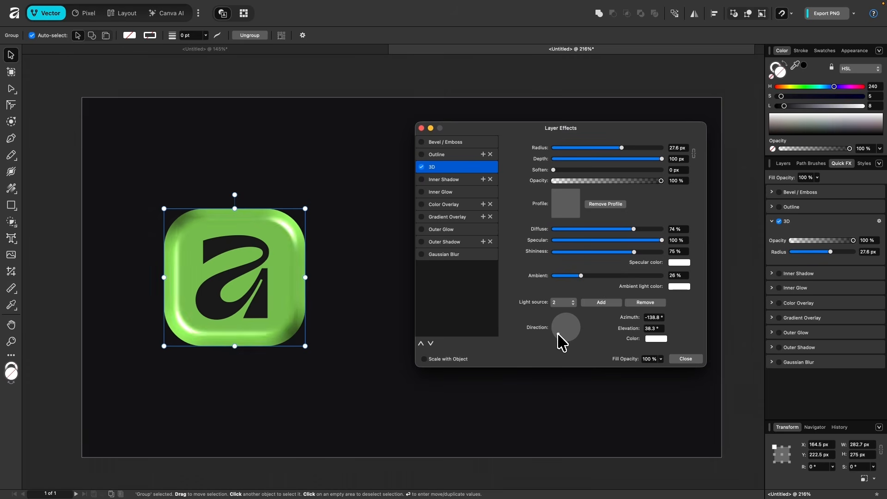
# - Color the second light source yellow-green D7FF6D and close the layer effects settings
pyautogui.click(656, 340)
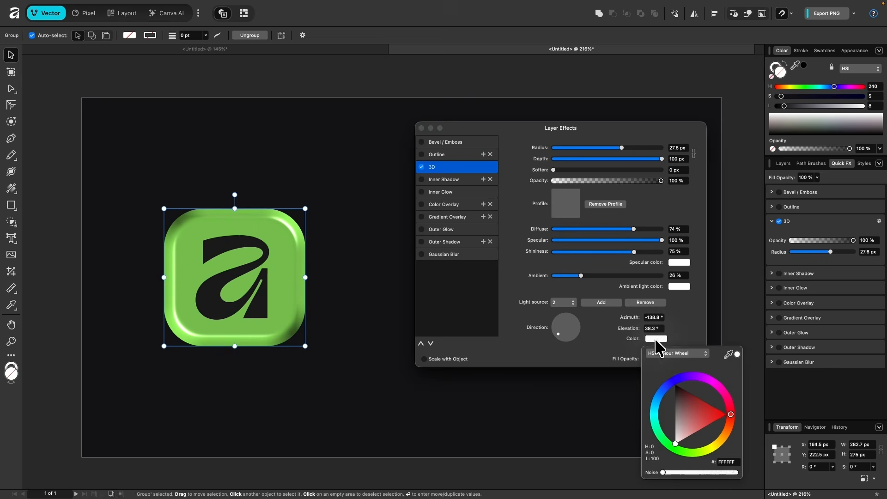
pyautogui.moveTo(697, 450)
pyautogui.mouseDown()
pyautogui.moveTo(684, 429)
pyautogui.moveTo(668, 428)
pyautogui.mouseUp()
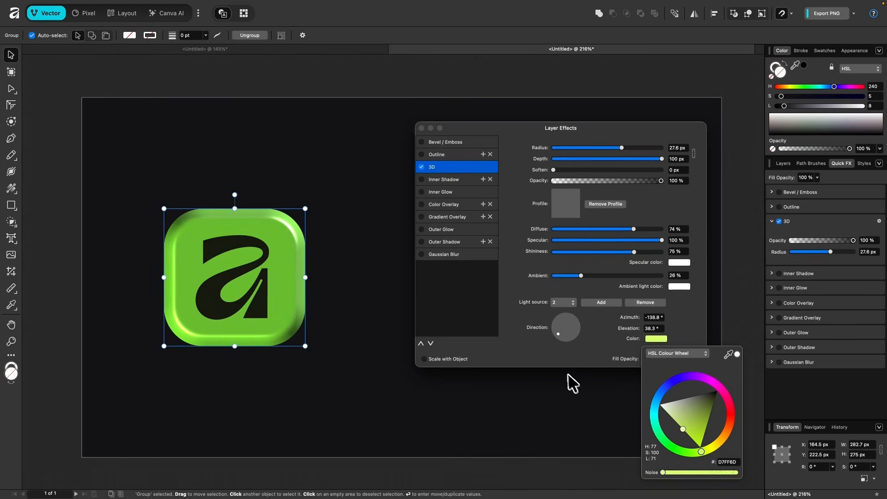
pyautogui.click(565, 355)
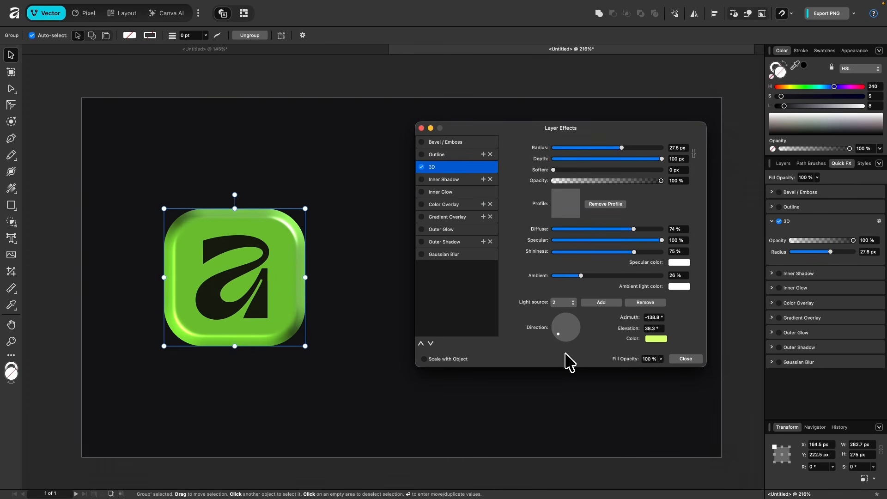
pyautogui.click(421, 128)
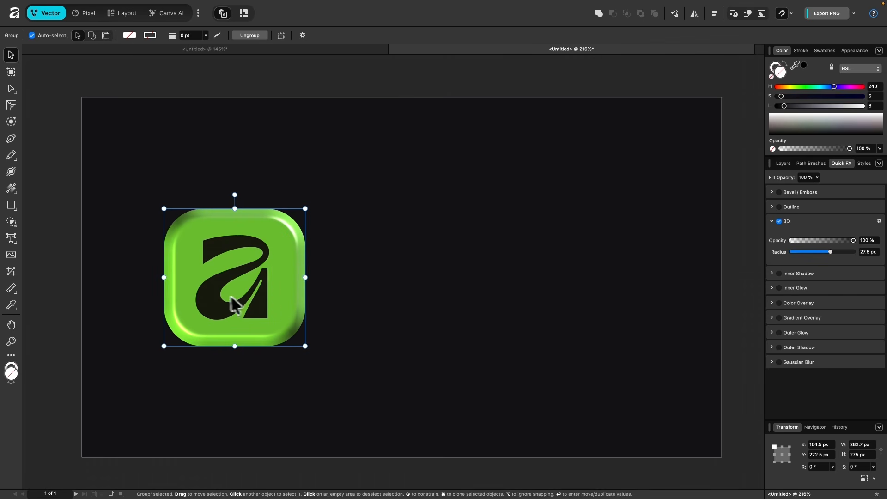
# - Duplicate the logo horizontally to X 699.1 px and turn off the 3D effect on the original
pyautogui.moveTo(223, 281); pyautogui.dragTo(491, 282)
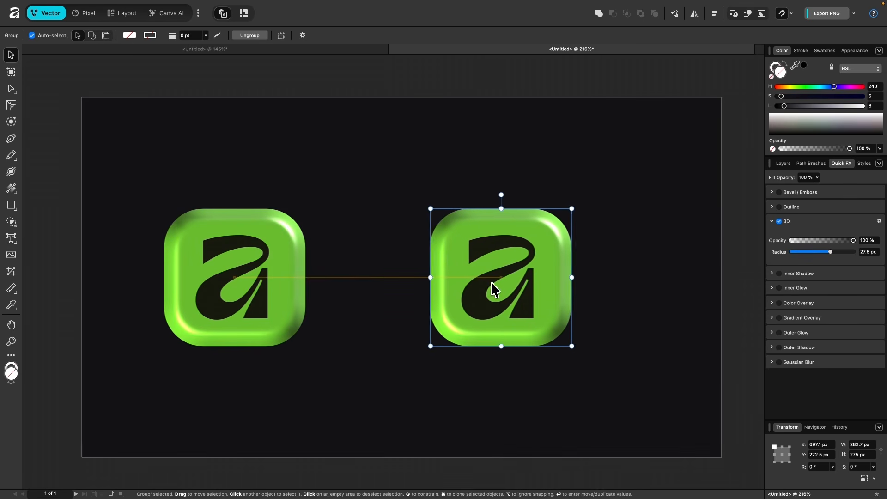
pyautogui.click(285, 268)
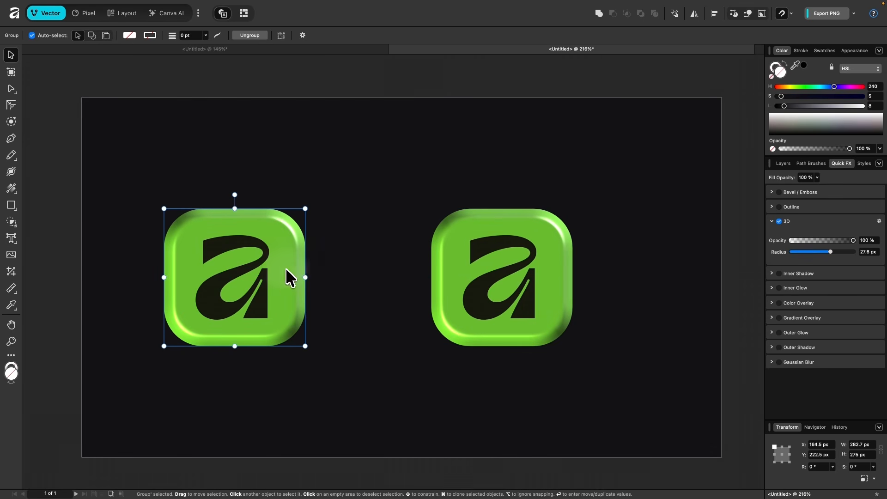
pyautogui.click(780, 222)
pyautogui.click(558, 290)
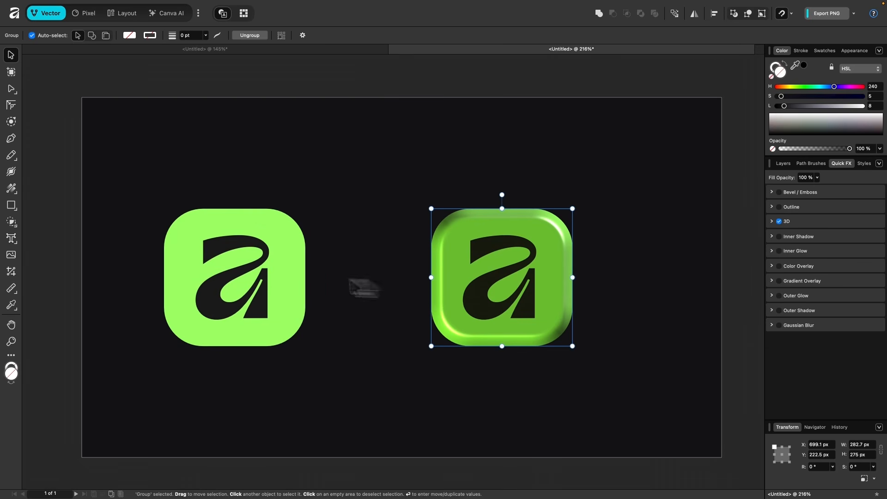
pyautogui.click(462, 474)
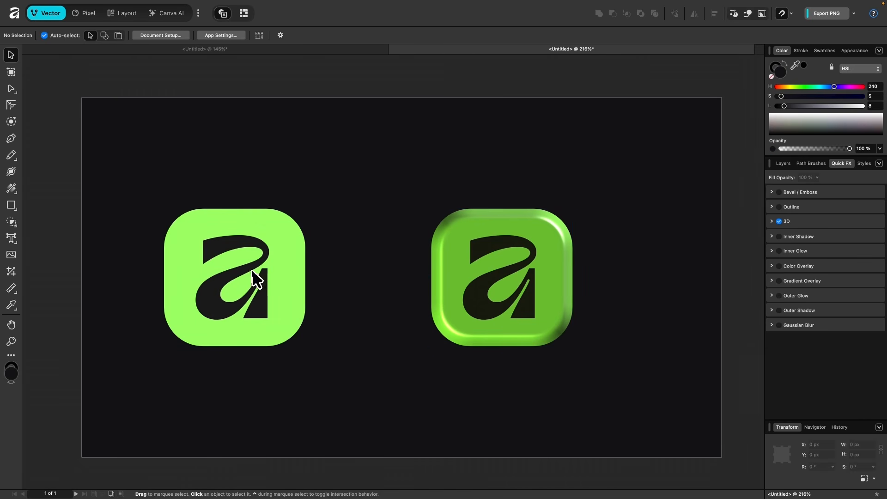
# - Apply a Bevel / Emboss effect to path8315 inside the duplicated logo's group, with 100% opacity and 39.2 px radius
pyautogui.click(534, 265)
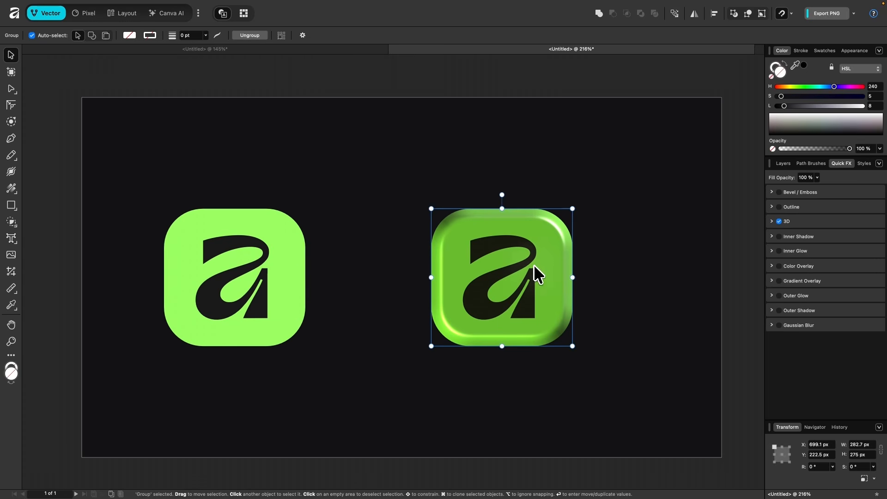
pyautogui.scroll(1, 533, 264)
pyautogui.scroll(4, 534, 264)
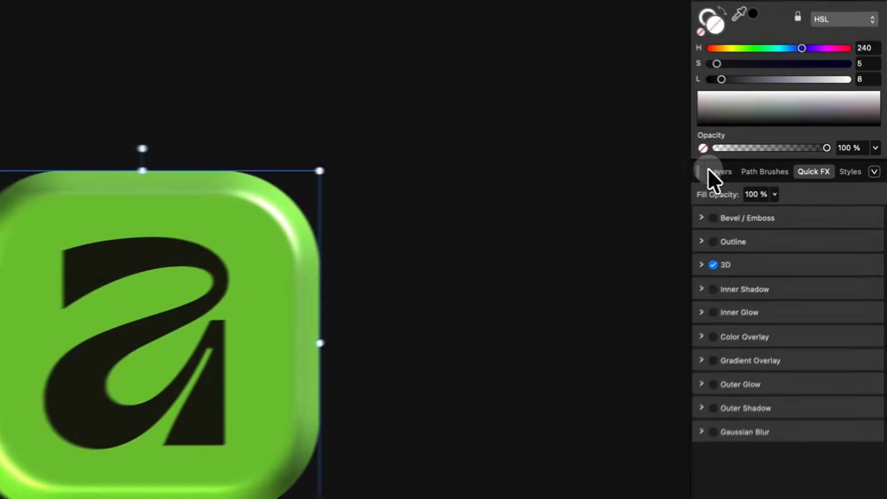
pyautogui.click(780, 163)
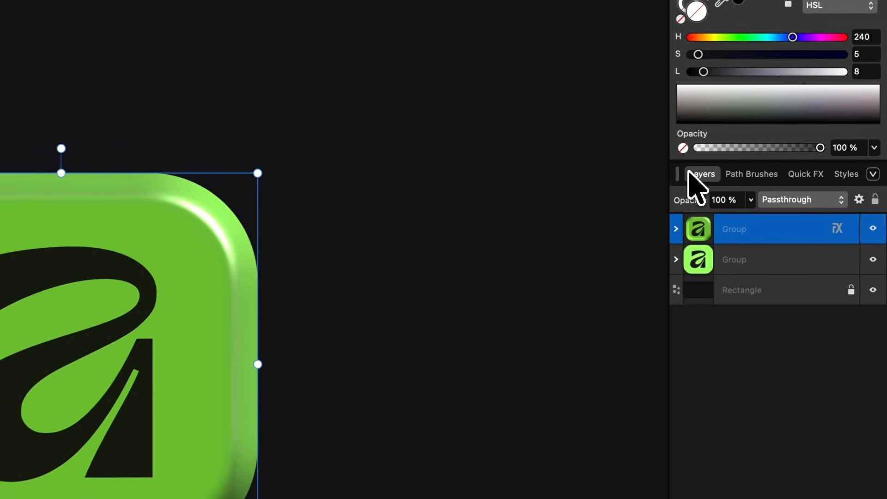
pyautogui.click(674, 230)
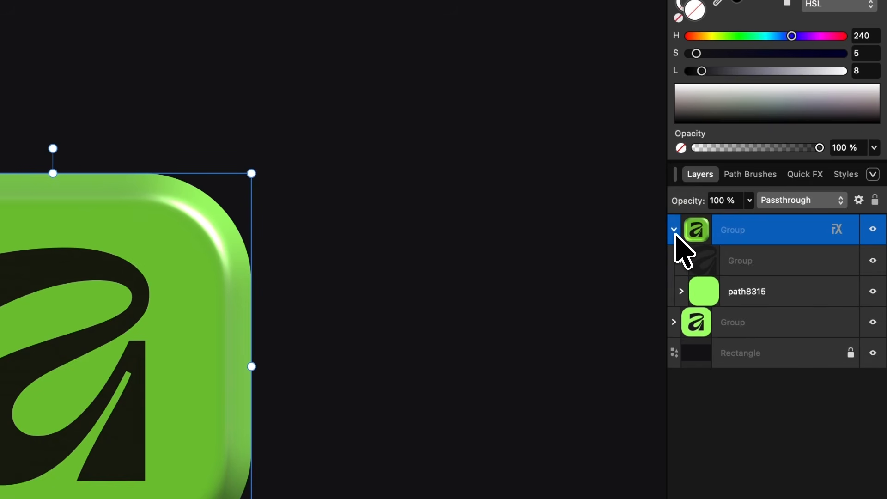
pyautogui.click(747, 292)
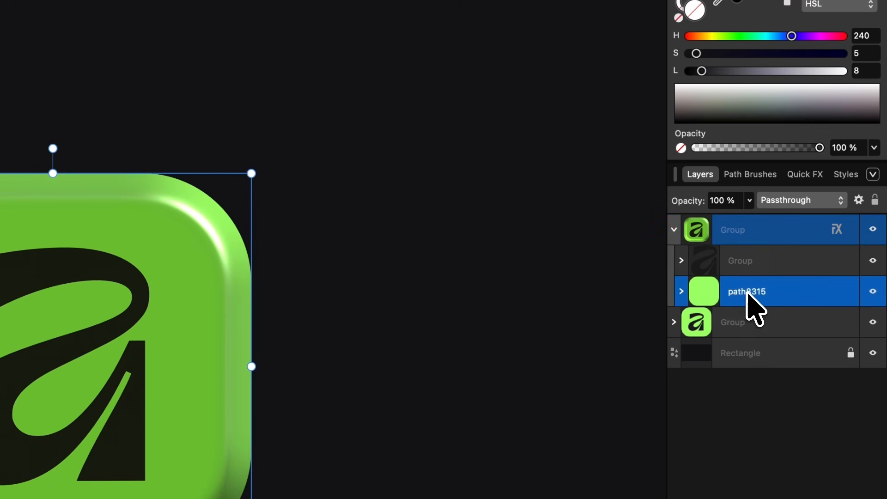
pyautogui.click(804, 175)
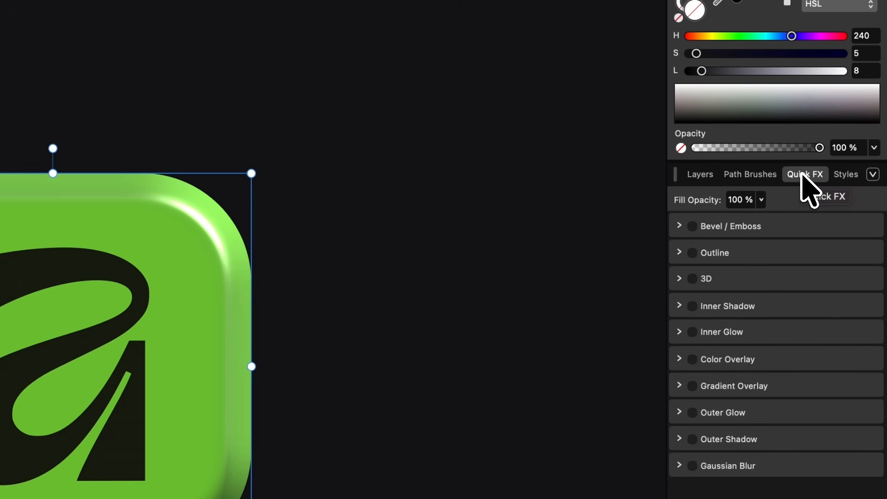
pyautogui.click(692, 227)
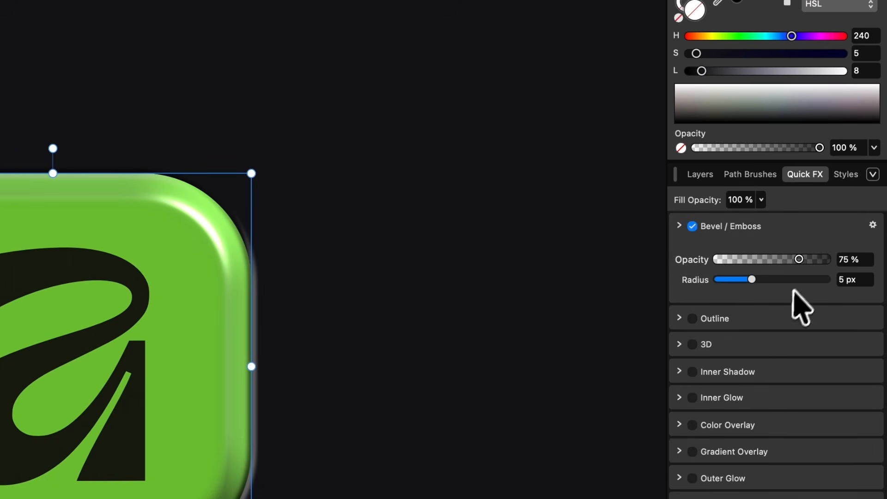
pyautogui.moveTo(799, 259); pyautogui.dragTo(885, 265)
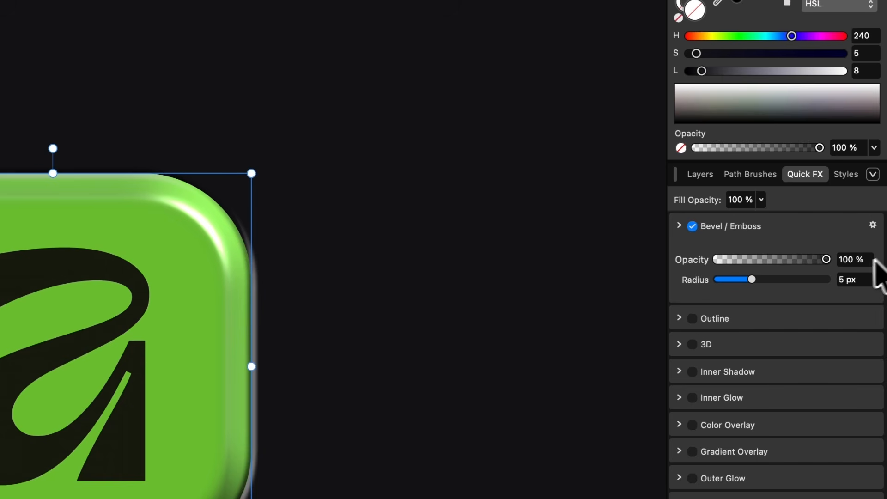
pyautogui.moveTo(752, 279); pyautogui.dragTo(810, 286)
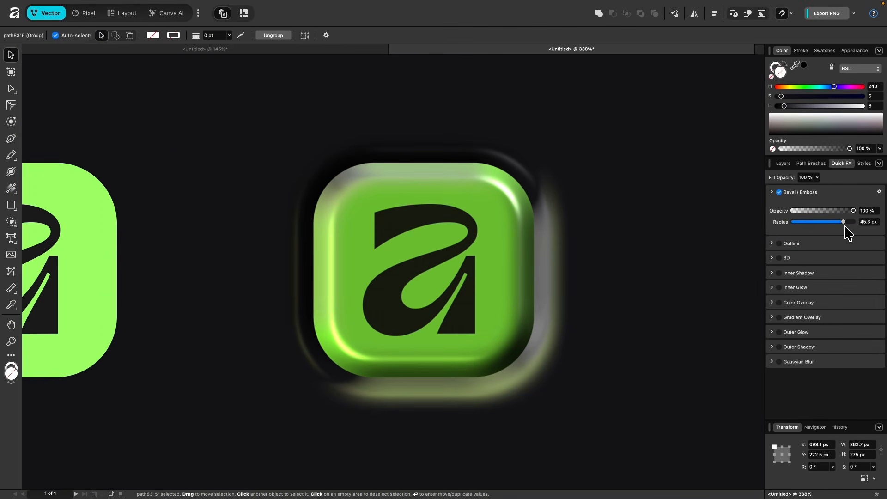
pyautogui.moveTo(848, 233); pyautogui.dragTo(844, 236)
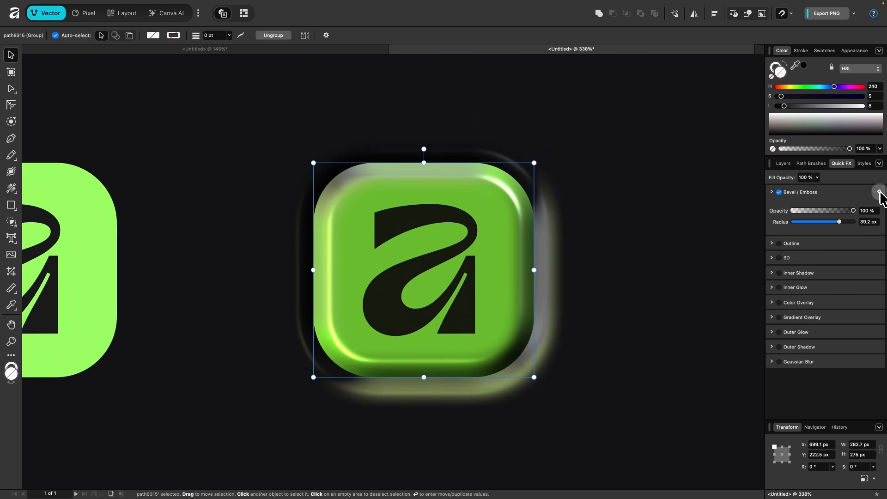
# - Change the rounded square's Bevel / Emboss type to Inner and set its radius to 53.6 px
pyautogui.click(879, 192)
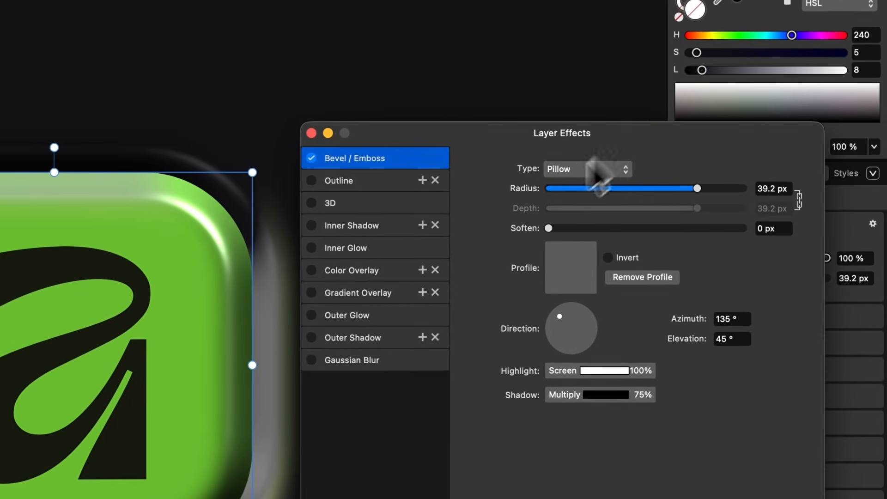
pyautogui.click(594, 168)
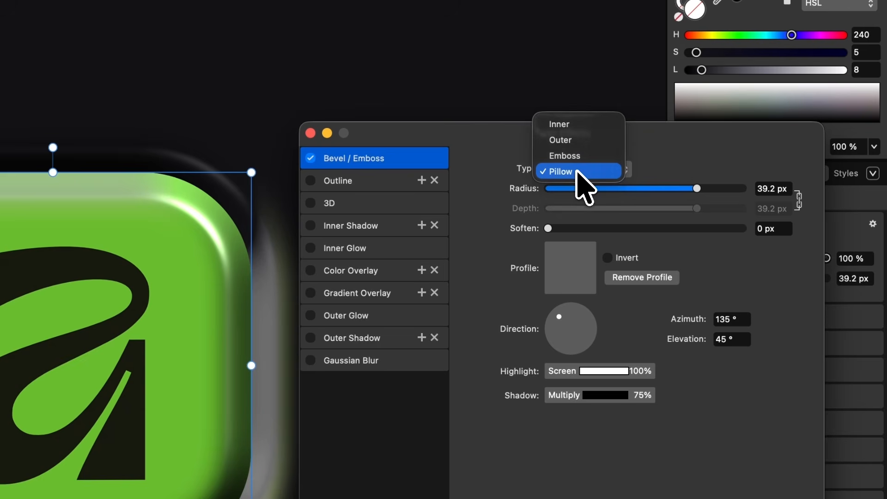
pyautogui.click(577, 128)
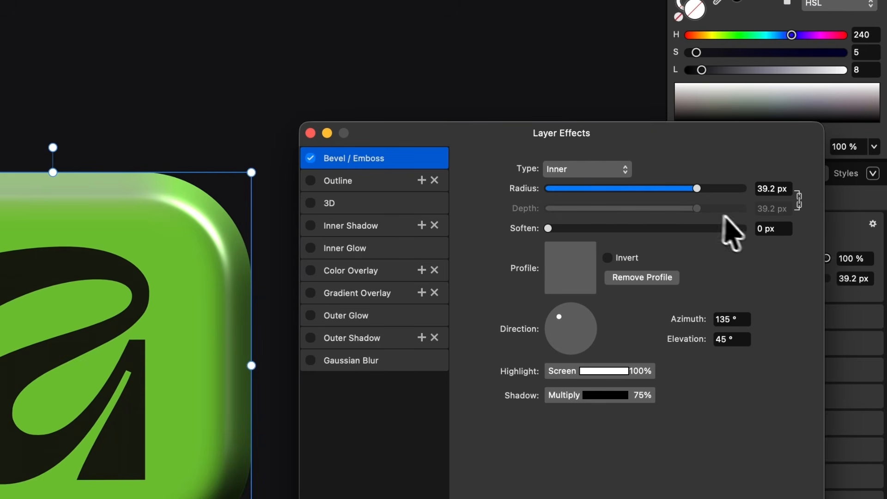
pyautogui.moveTo(697, 188); pyautogui.dragTo(725, 191)
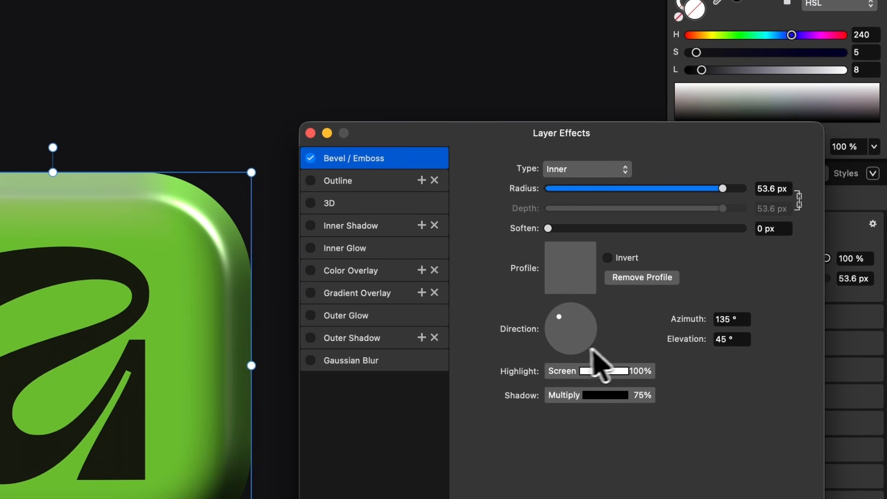
# - Aim the bevel's light at azimuth 162.4° and elevation 74.4°, and close the layer effects settings
pyautogui.moveTo(560, 319); pyautogui.dragTo(562, 330)
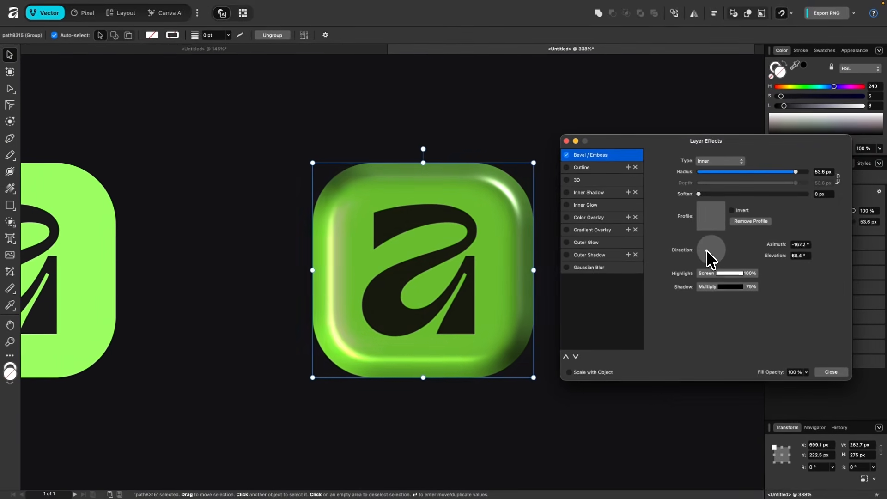
pyautogui.moveTo(708, 252)
pyautogui.mouseDown()
pyautogui.moveTo(719, 268)
pyautogui.moveTo(705, 248)
pyautogui.moveTo(714, 240)
pyautogui.moveTo(707, 247)
pyautogui.mouseUp()
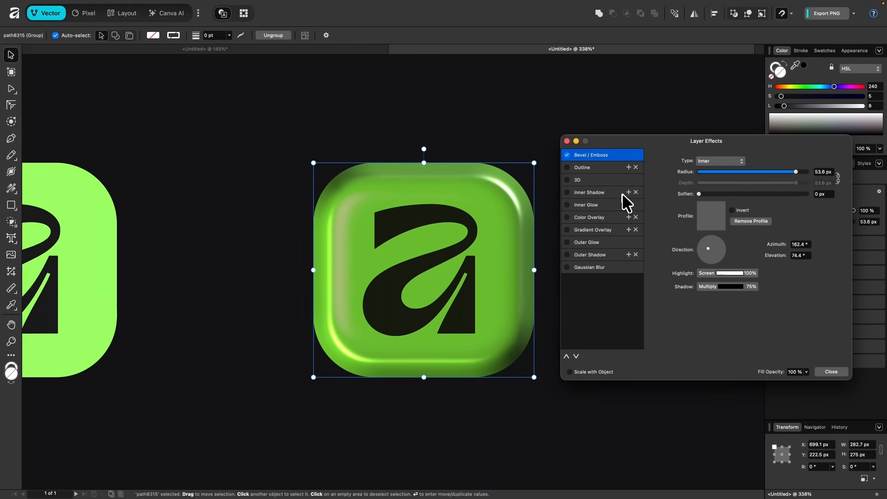
pyautogui.click(567, 141)
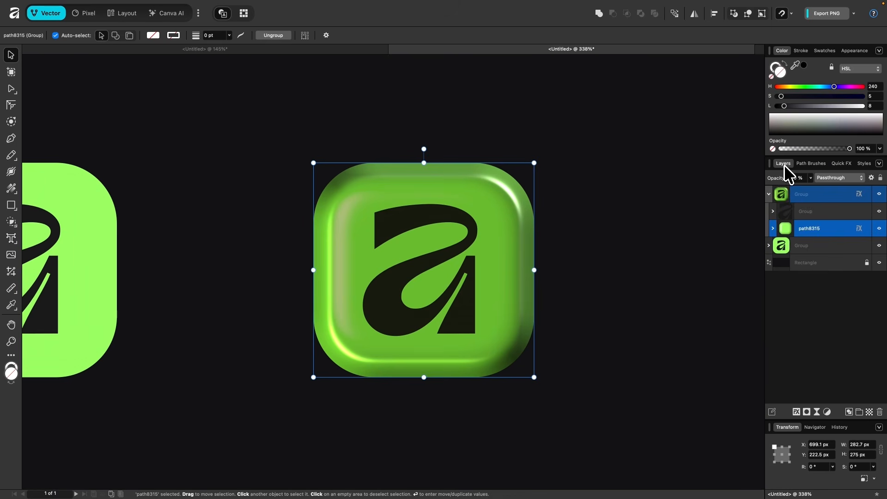
# - Apply a 3D effect with a 12.2 px radius to the letter group inside the duplicated logo
pyautogui.click(803, 215)
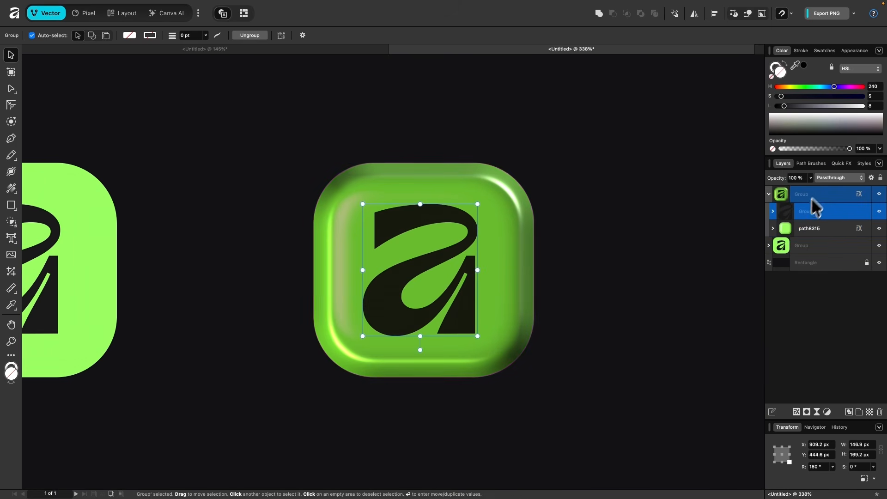
pyautogui.click(843, 165)
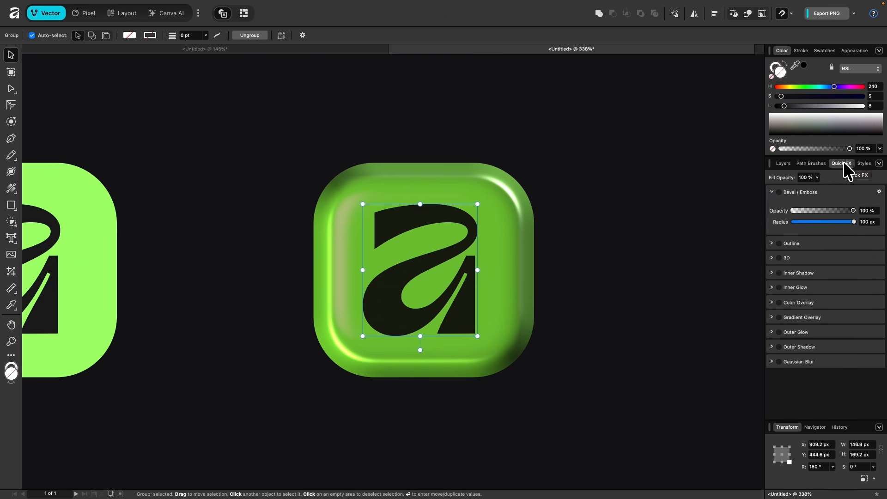
pyautogui.click(780, 258)
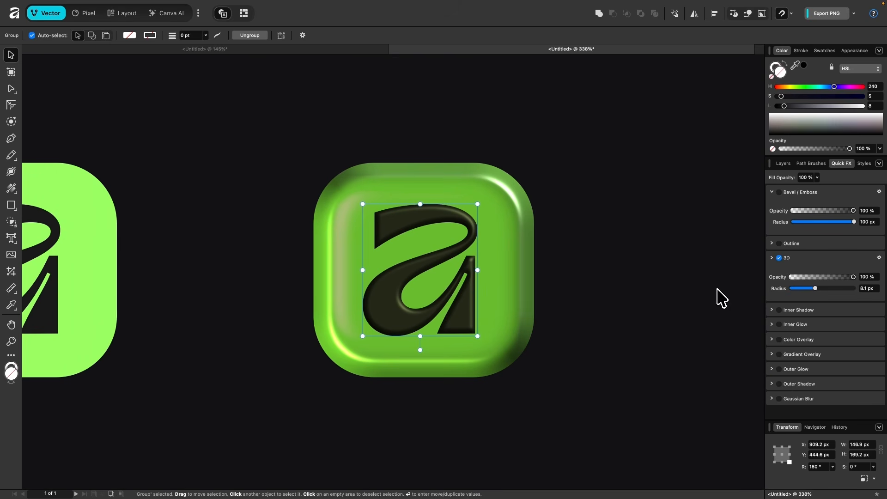
pyautogui.click(879, 259)
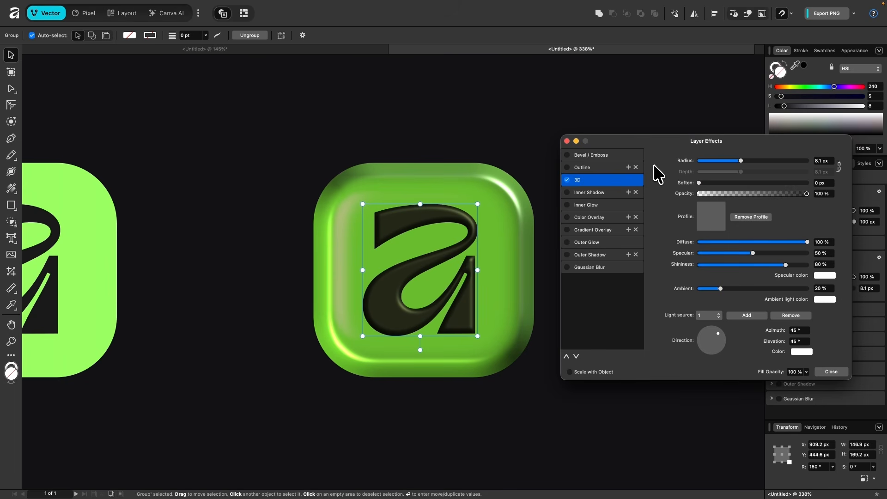
pyautogui.moveTo(741, 161); pyautogui.dragTo(749, 160)
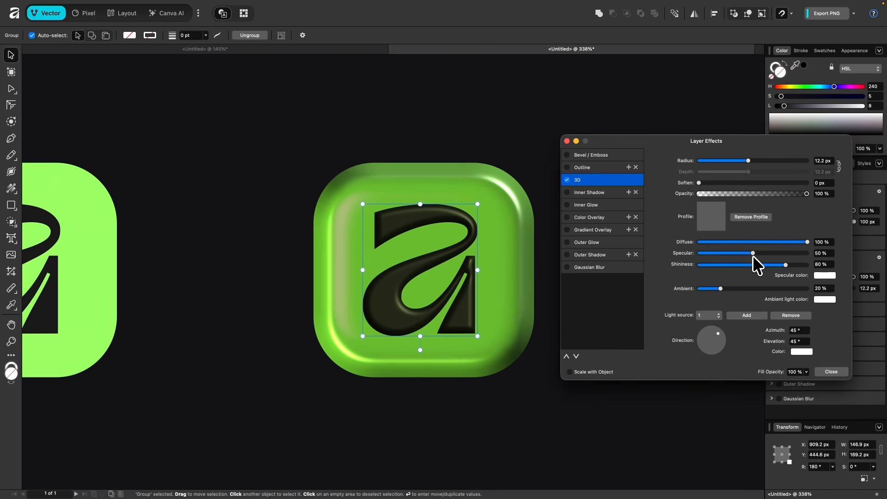
# - Set the letter's 3D effect to 100% specular, 83% shininess and 24% ambient, then close the settings and deselect the artwork
pyautogui.moveTo(754, 253); pyautogui.dragTo(819, 253)
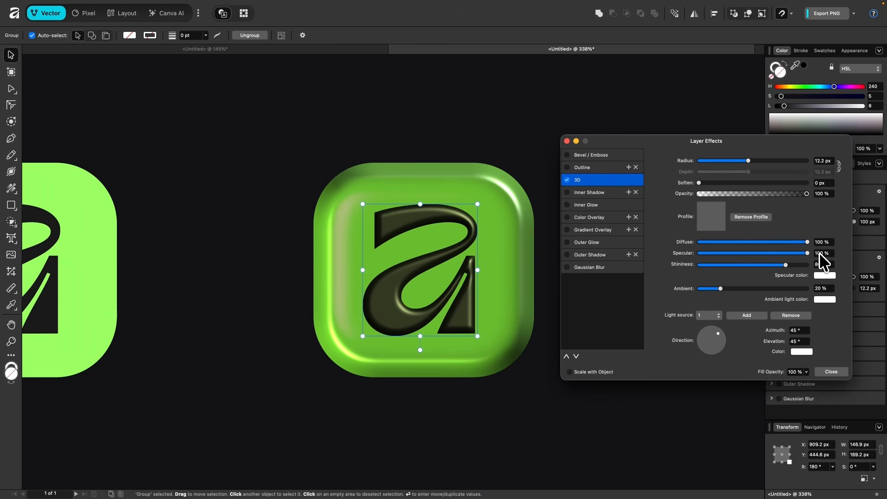
pyautogui.moveTo(721, 289); pyautogui.dragTo(725, 288)
pyautogui.moveTo(785, 264); pyautogui.dragTo(788, 265)
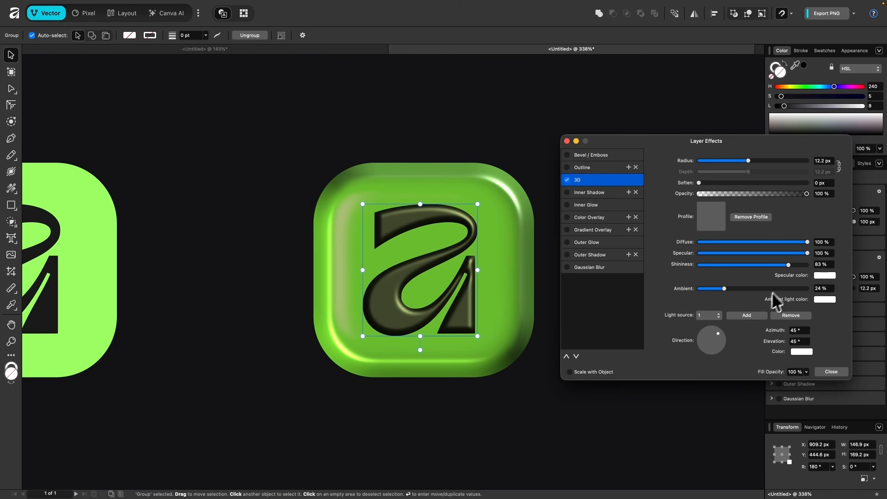
pyautogui.click(567, 141)
pyautogui.press('super+0')
pyautogui.click(692, 258)
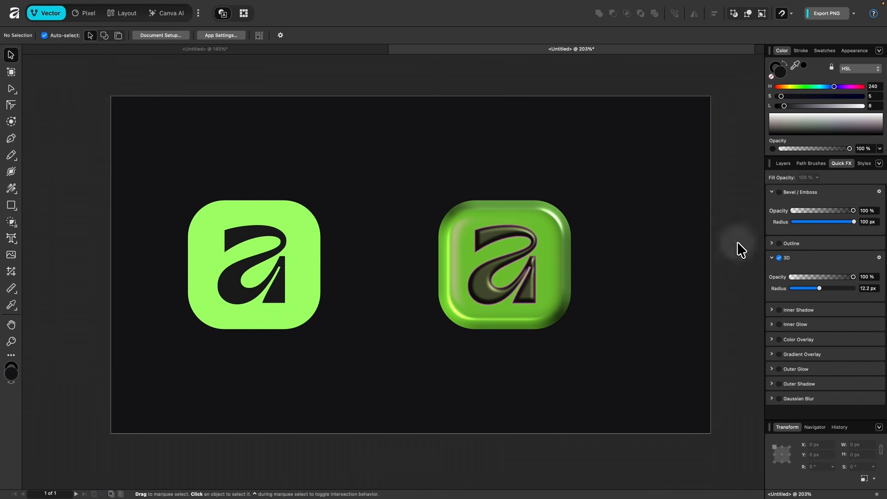
pyautogui.hscroll(-2, 665, 261)
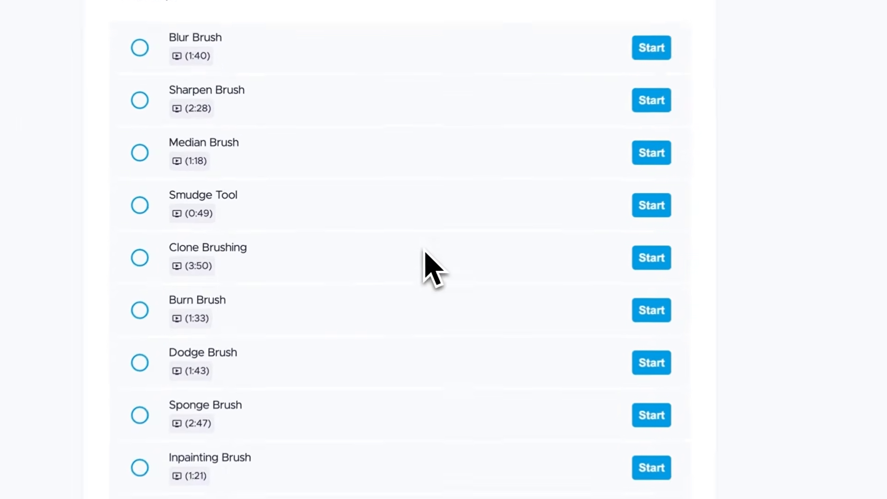
pyautogui.scroll(-15, 432, 270)
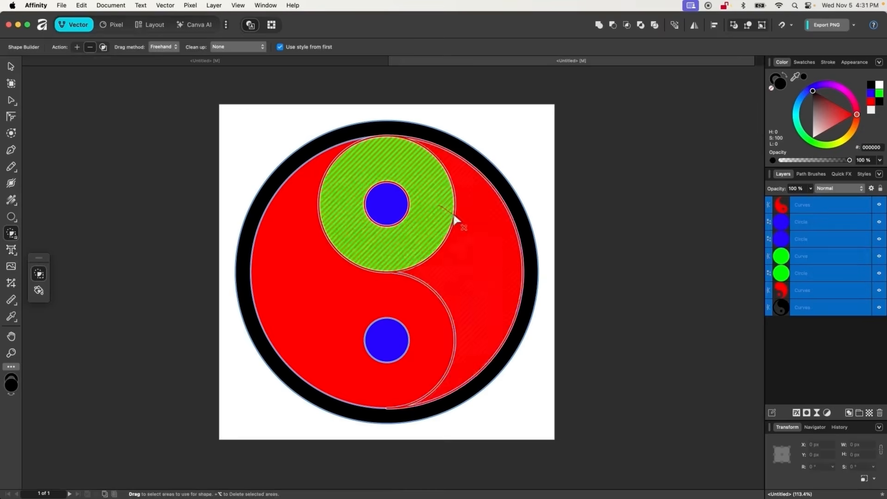
pyautogui.moveTo(454, 220); pyautogui.dragTo(479, 243)
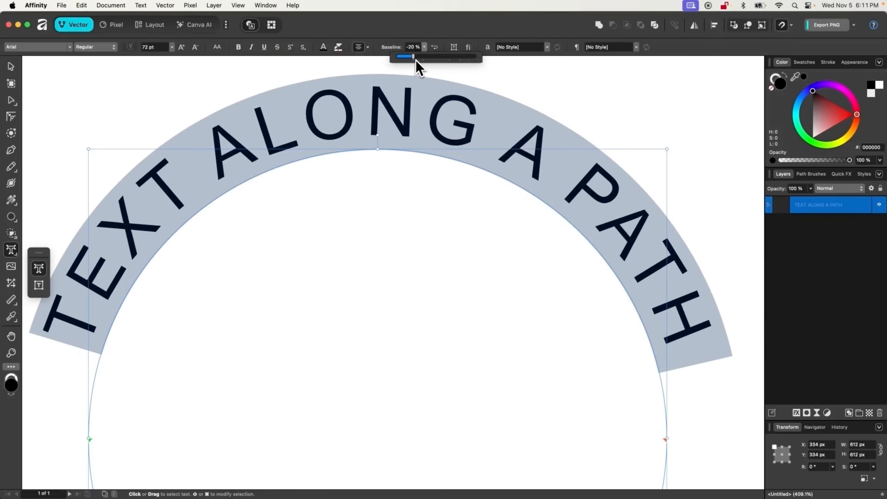
pyautogui.moveTo(415, 60); pyautogui.dragTo(449, 62)
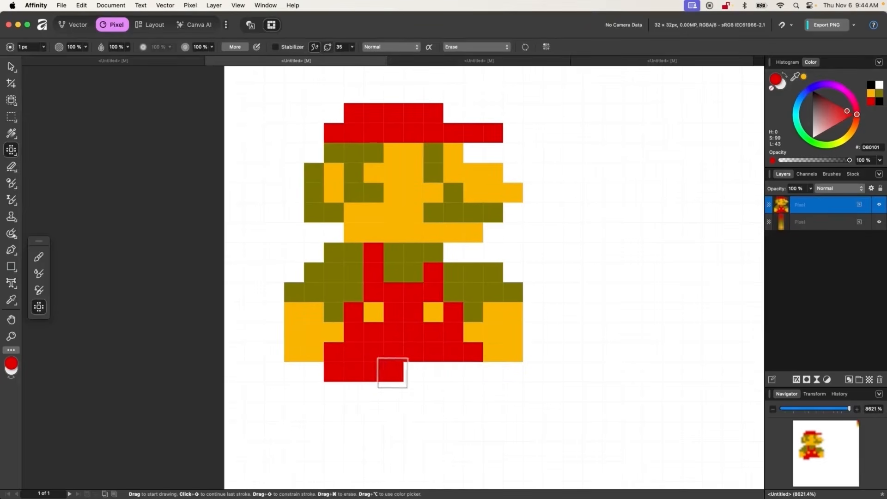
pyautogui.click(317, 394)
pyautogui.moveTo(296, 411)
pyautogui.mouseDown()
pyautogui.moveTo(451, 390)
pyautogui.moveTo(513, 411)
pyautogui.mouseUp()
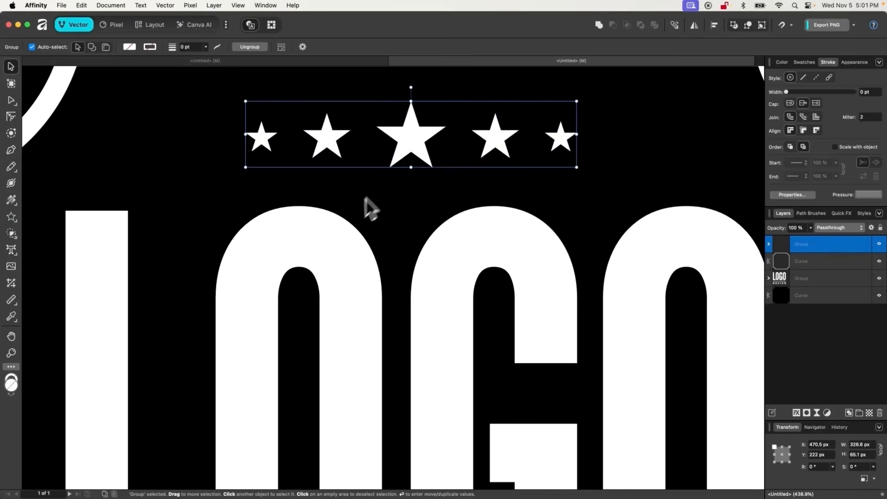
pyautogui.press('super+0')
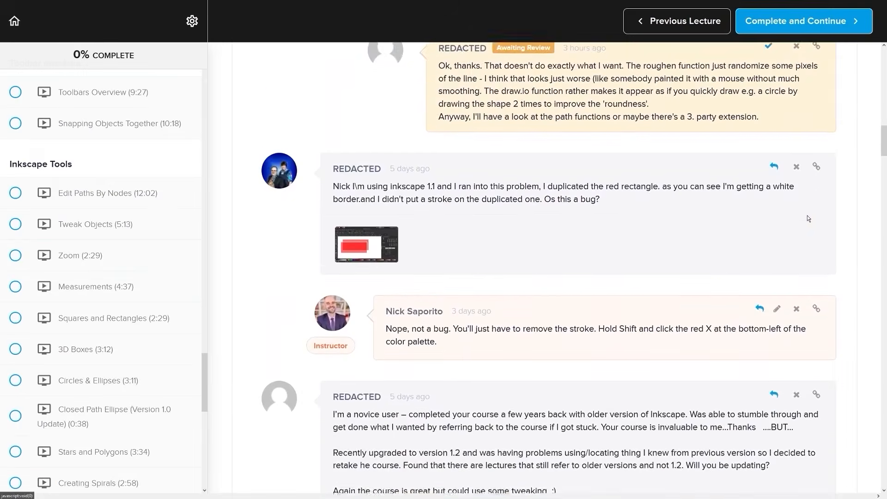
pyautogui.scroll(-7, 808, 216)
pyautogui.scroll(-6, 827, 213)
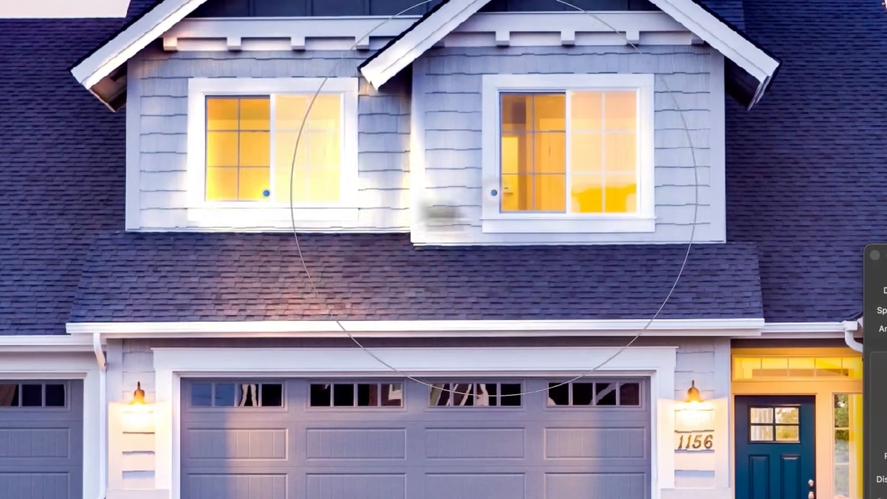
pyautogui.moveTo(489, 204); pyautogui.dragTo(571, 199)
pyautogui.moveTo(185, 231)
pyautogui.mouseDown()
pyautogui.moveTo(348, 191)
pyautogui.moveTo(432, 183)
pyautogui.moveTo(513, 188)
pyautogui.moveTo(683, 212)
pyautogui.mouseUp()
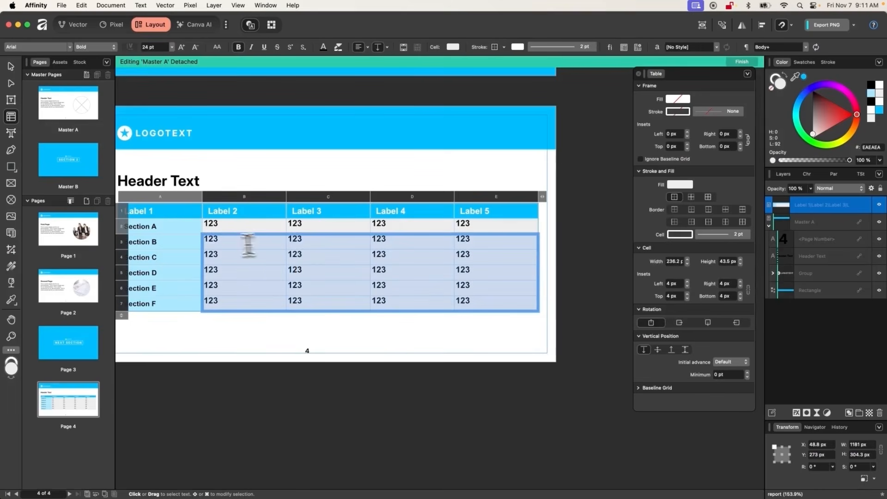
pyautogui.moveTo(248, 248); pyautogui.dragTo(228, 224)
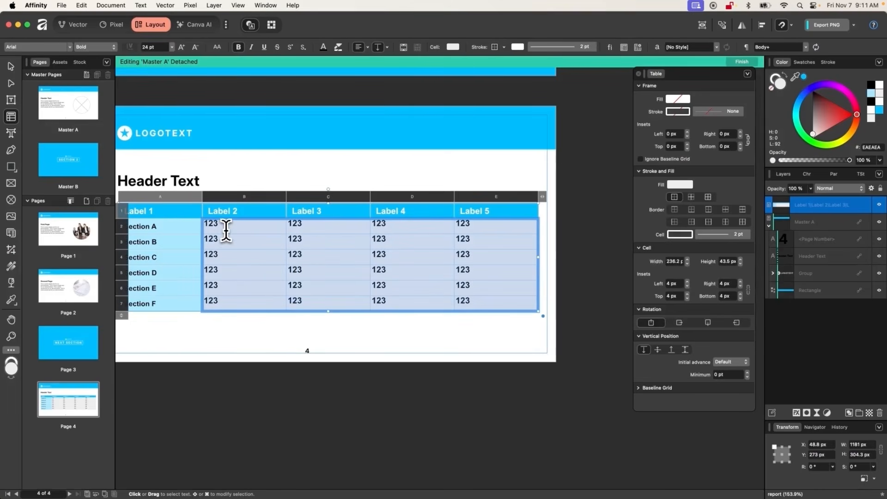
pyautogui.click(656, 350)
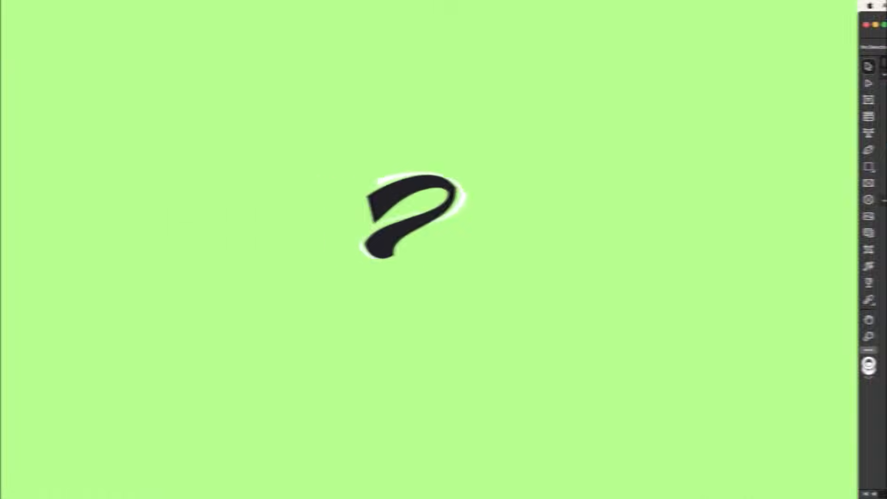